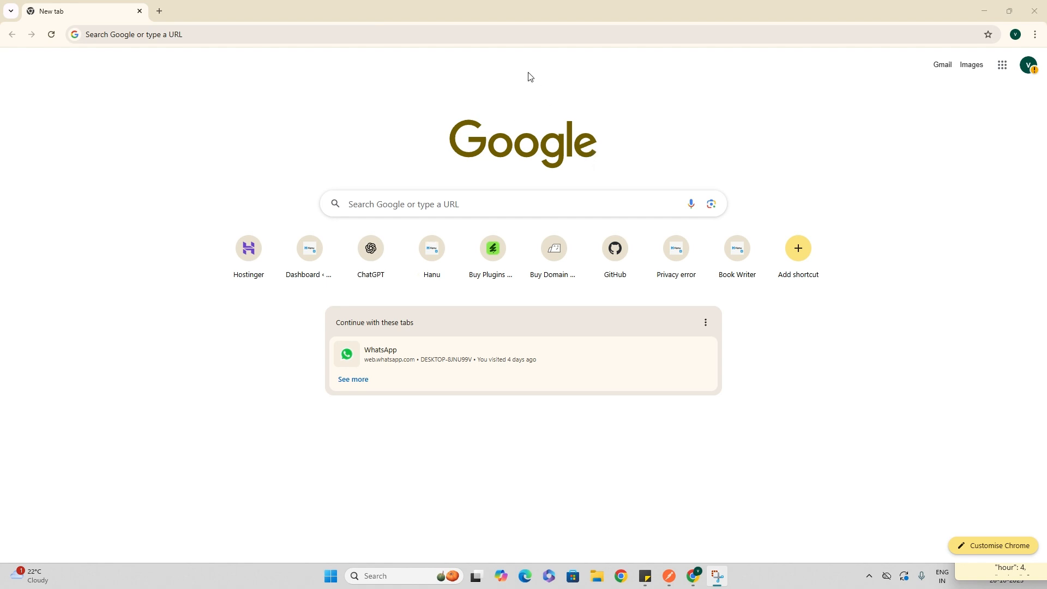
# Search Google for "openai api key"
pyautogui.click(398, 31)
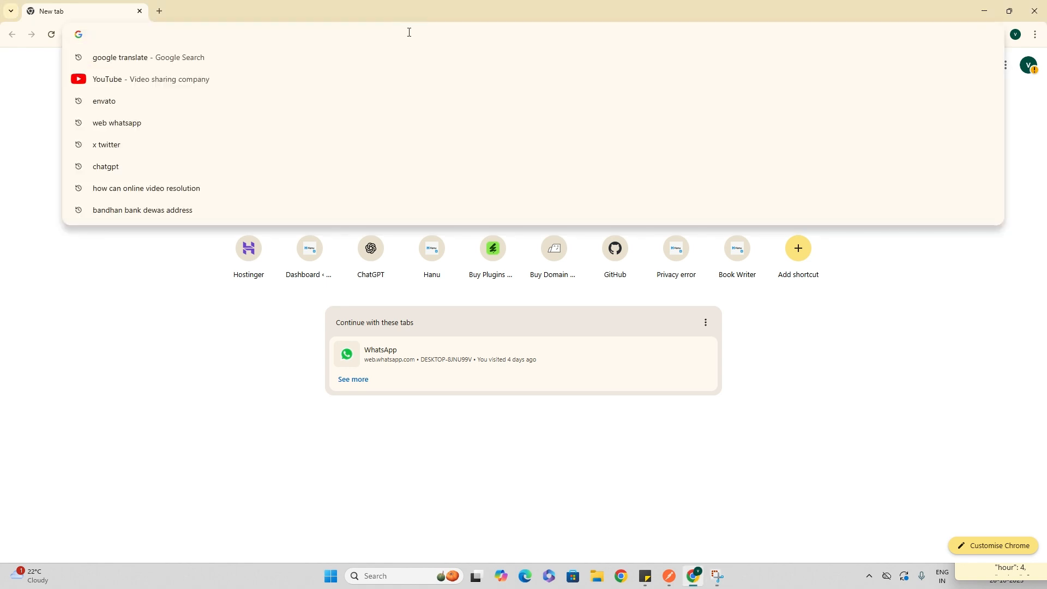
pyautogui.write('open')
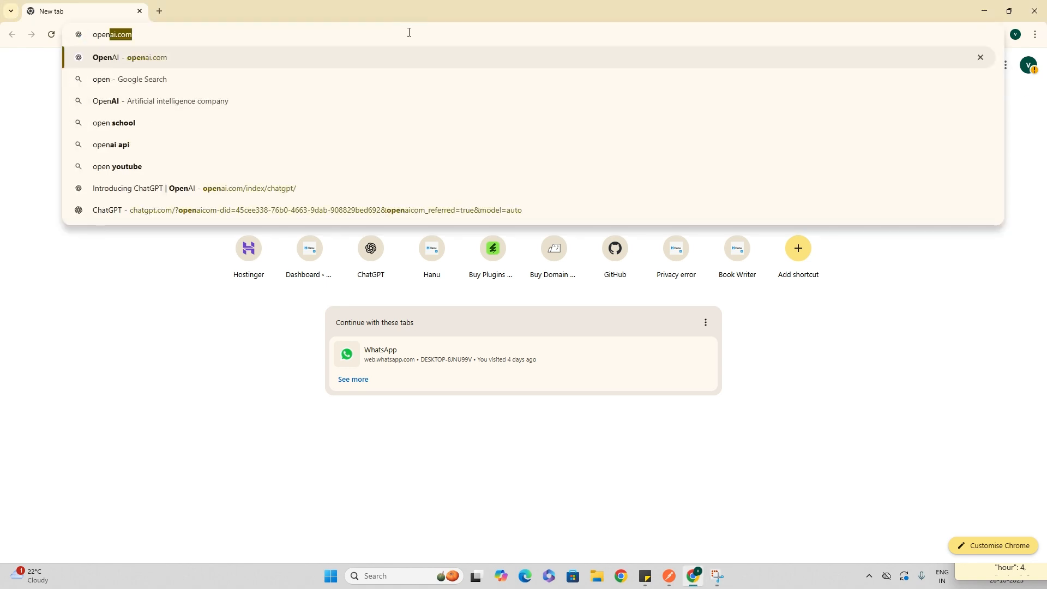
pyautogui.write('ai api key')
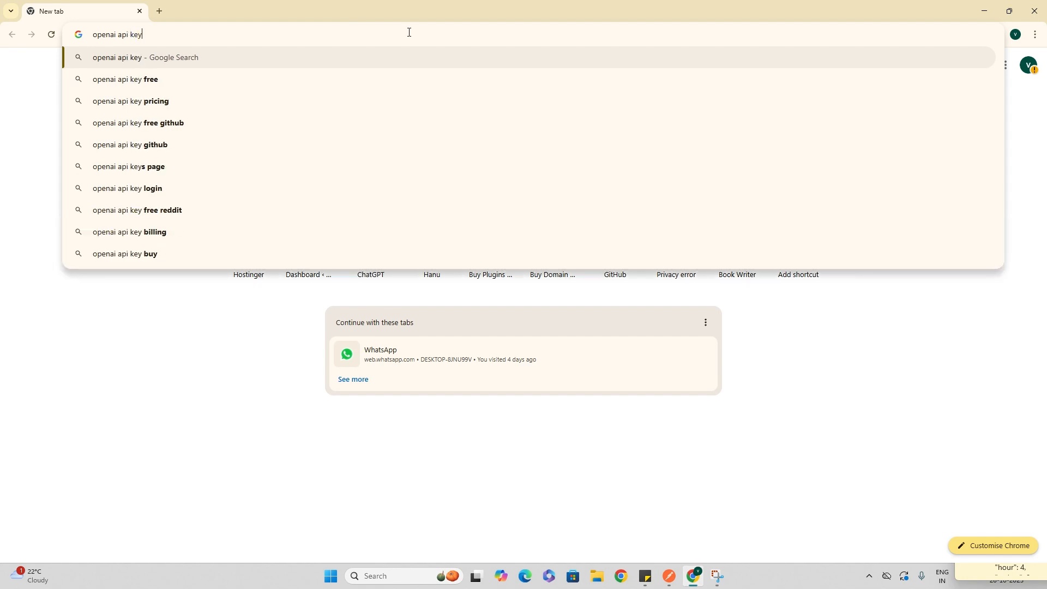
pyautogui.press('Return')
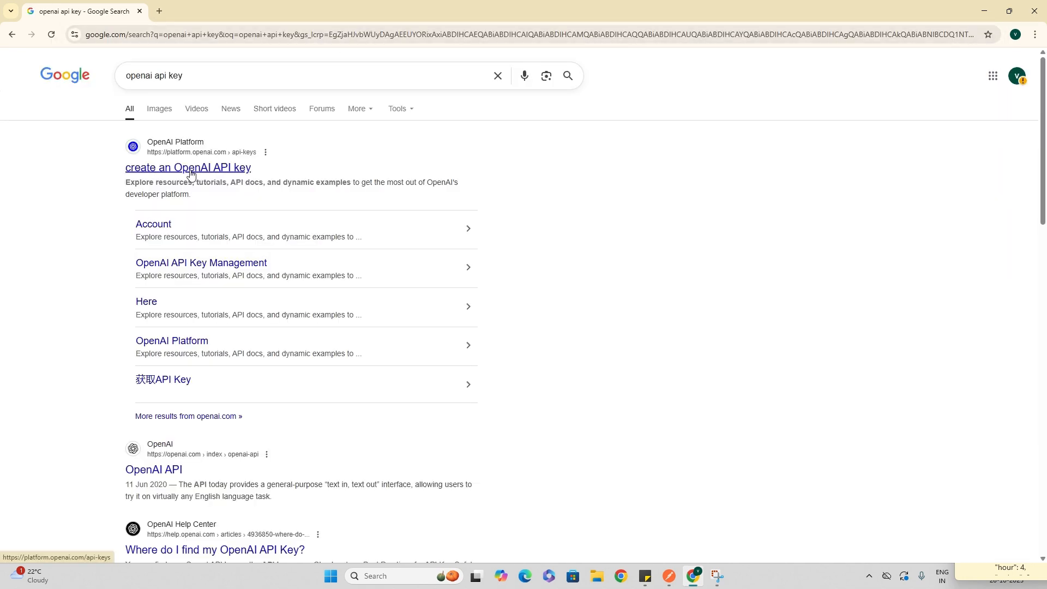
# Open the "create an OpenAI API key" result and sign up for the OpenAI Platform with a Google account
pyautogui.click(170, 176)
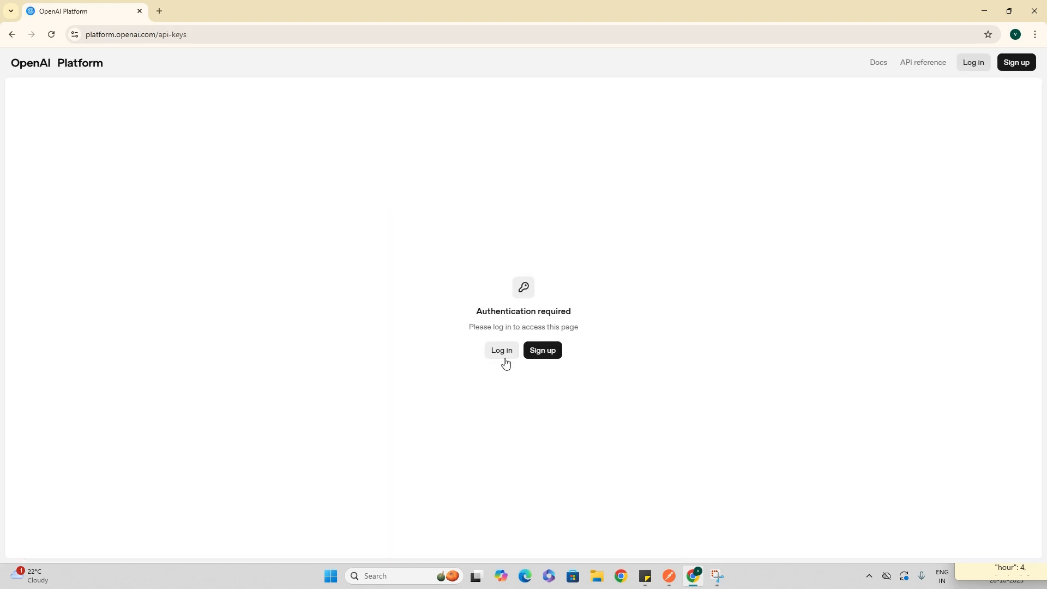
pyautogui.click(546, 353)
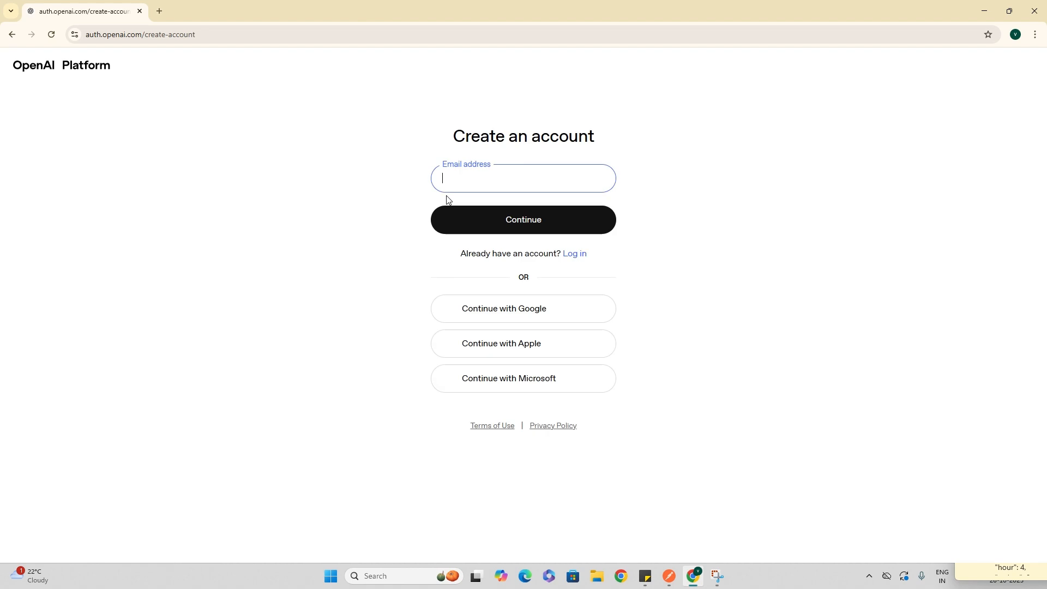
pyautogui.click(478, 322)
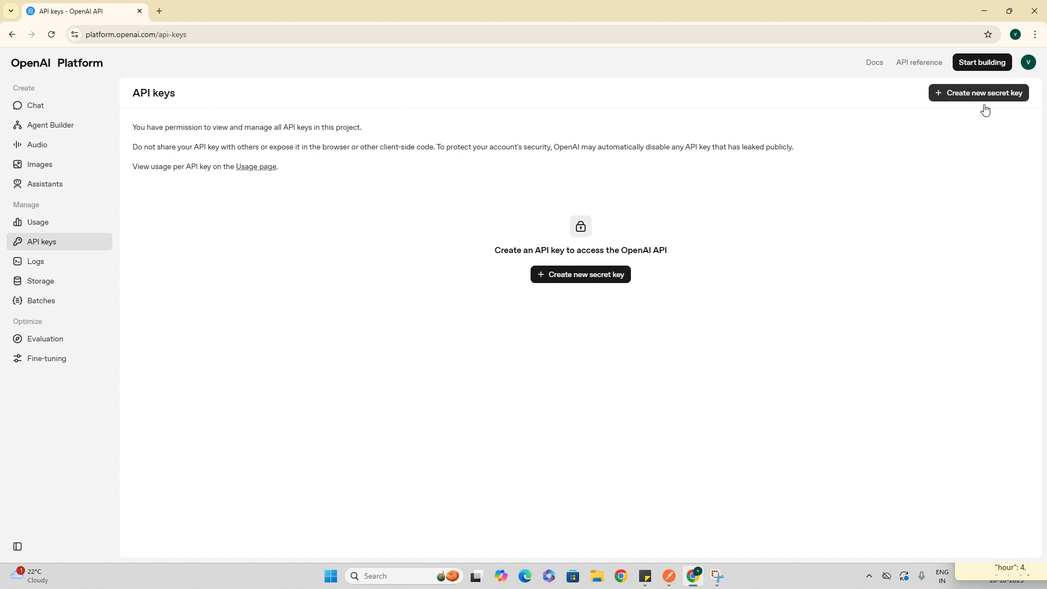
# Create a new secret key named AVTS in the Default project with All permissions
pyautogui.click(592, 279)
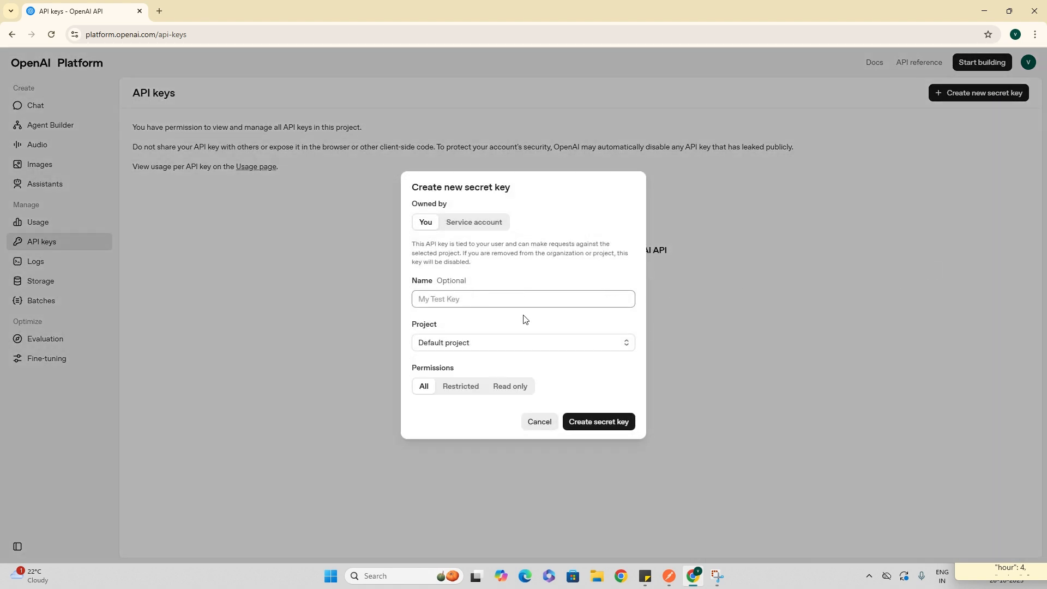
pyautogui.write('AVTS')
pyautogui.click(494, 349)
pyautogui.click(499, 364)
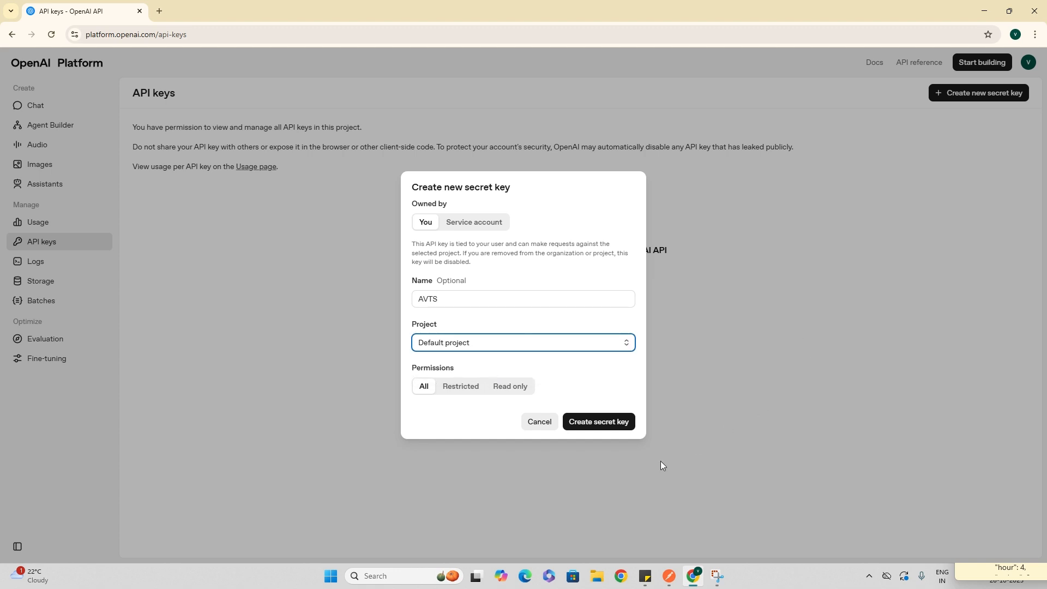
pyautogui.click(595, 429)
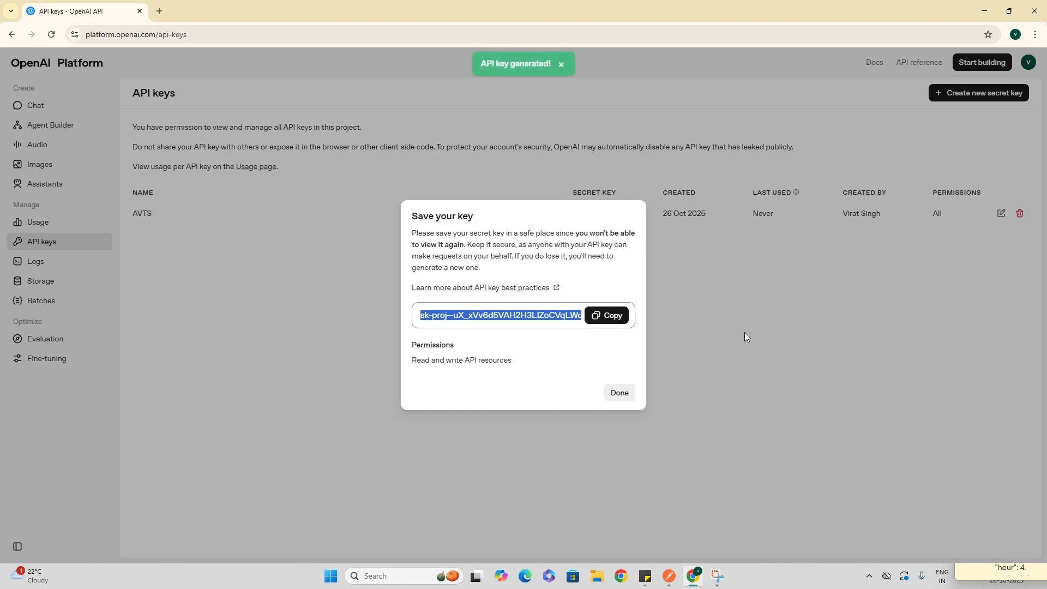
# Copy the newly generated secret key
pyautogui.click(564, 336)
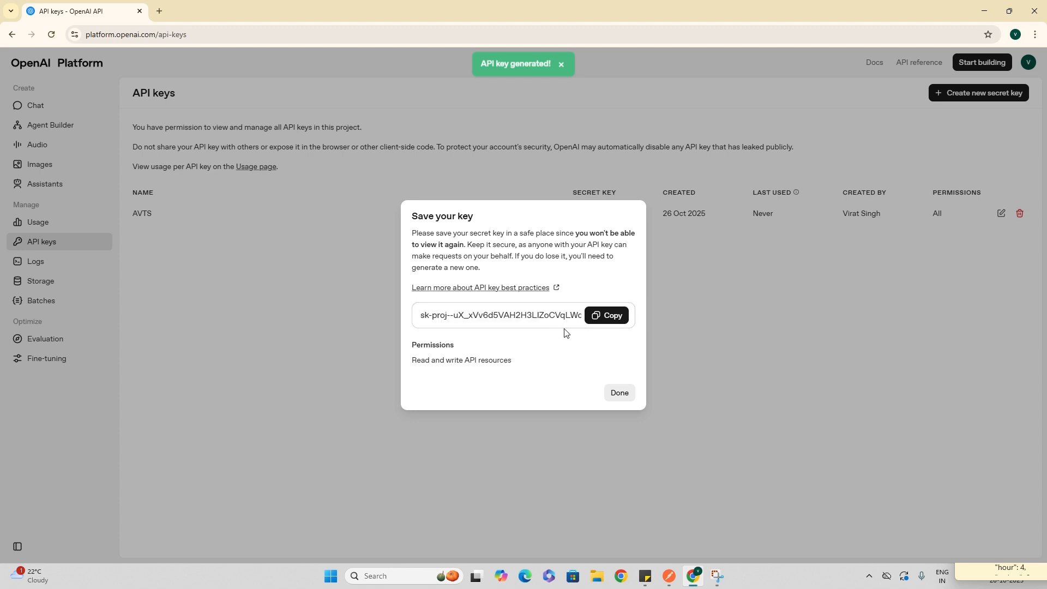
pyautogui.moveTo(421, 315); pyautogui.dragTo(509, 315)
pyautogui.click(610, 318)
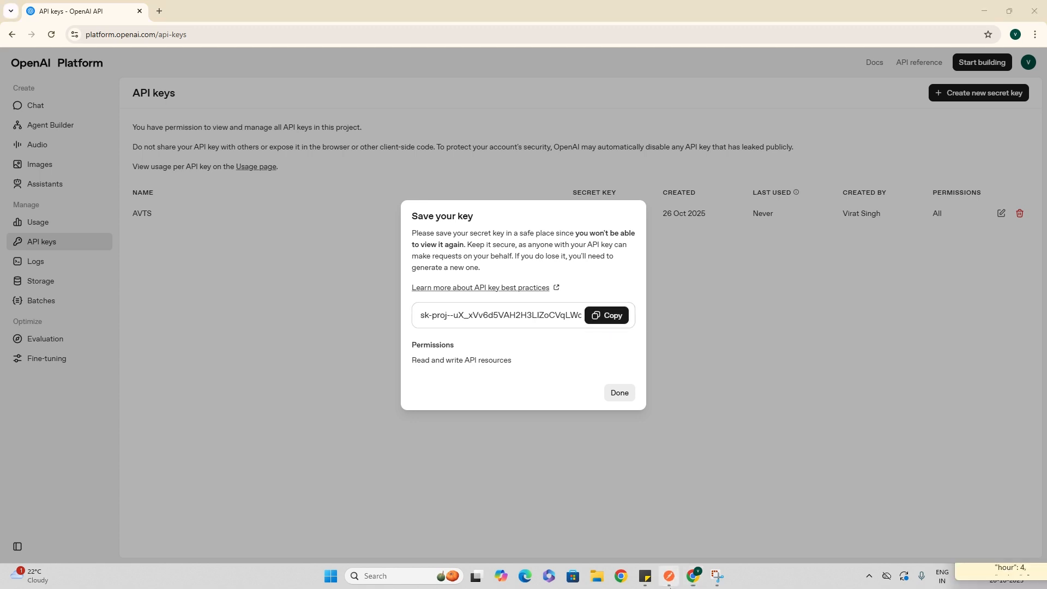
# Switch to Postman and replace the $OPENAI_API_KEY placeholder in the openai request's Authorization header with the copied API key, keeping the Bearer prefix
pyautogui.click(669, 576)
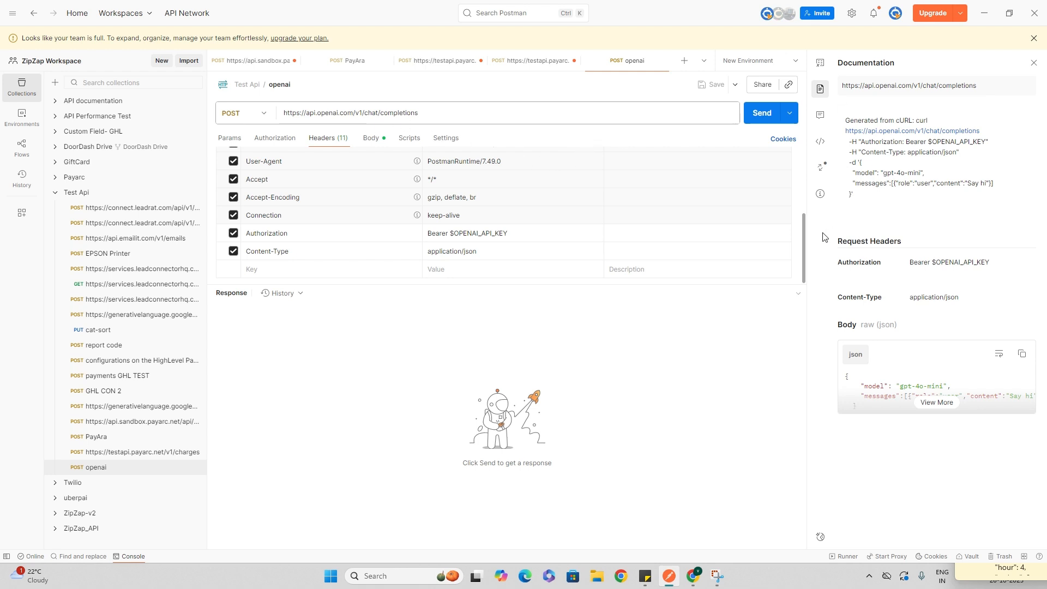
pyautogui.doubleClick(937, 259)
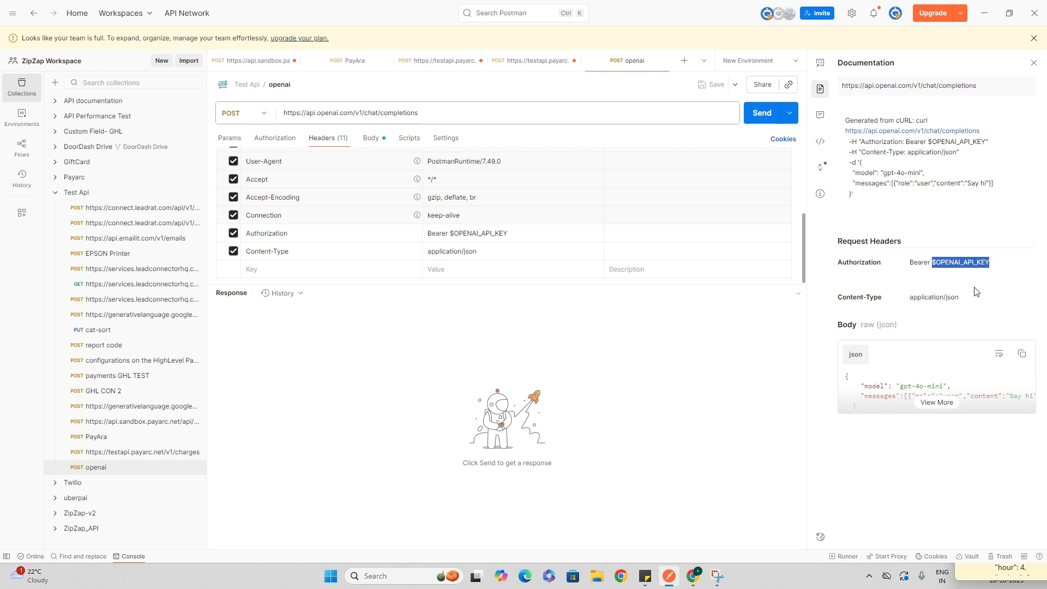
pyautogui.click(996, 265)
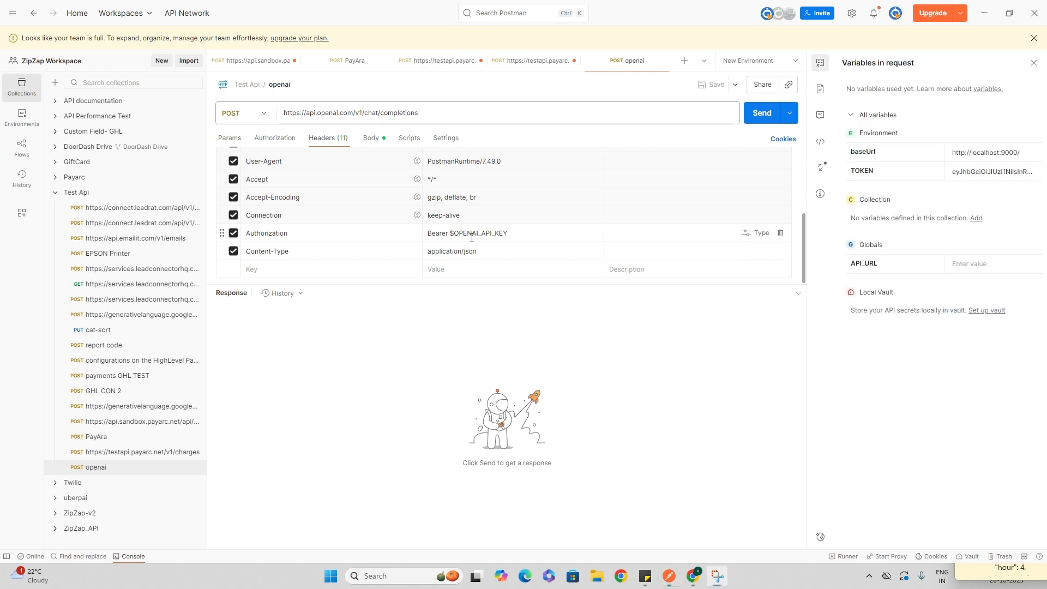
pyautogui.doubleClick(472, 238)
pyautogui.press('BackSpace')
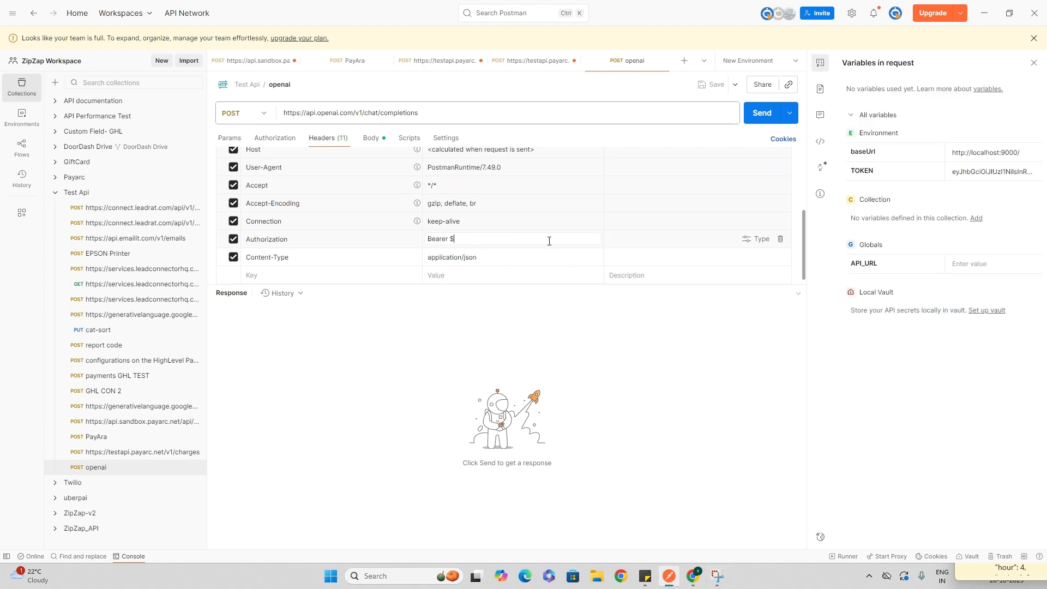
pyautogui.press('BackSpace')
pyautogui.hotkey('ctrl', 'v')
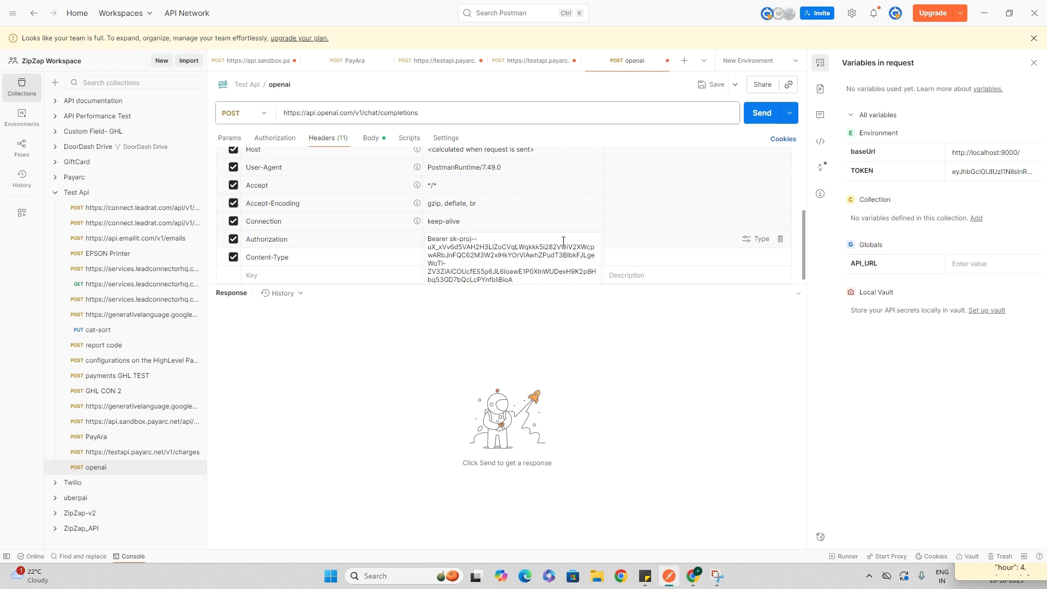
pyautogui.click(631, 374)
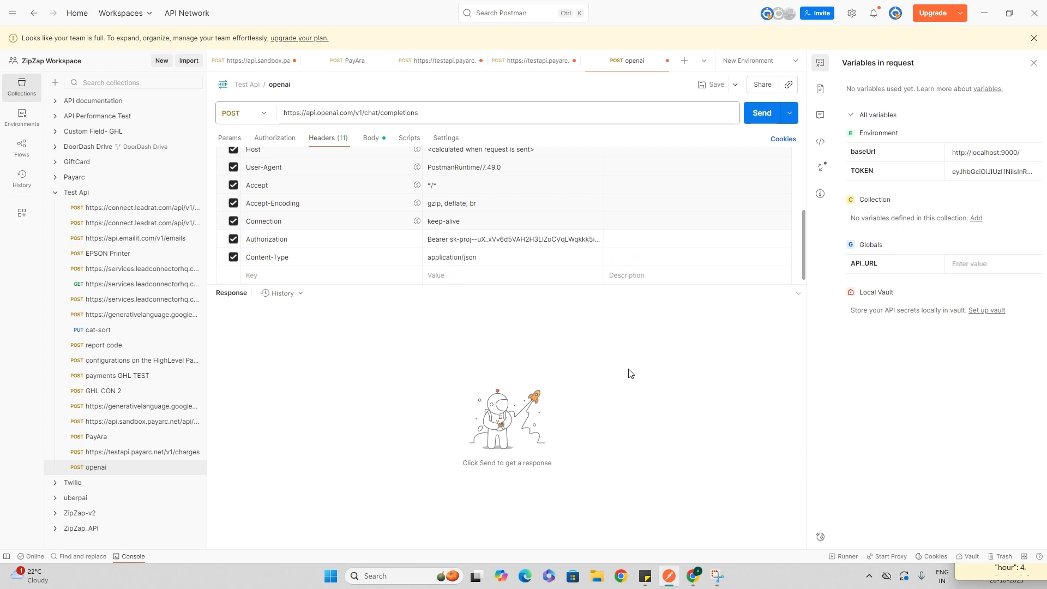
# Send the POST request to the chat completions endpoint and look through the returned JSON response
pyautogui.click(762, 113)
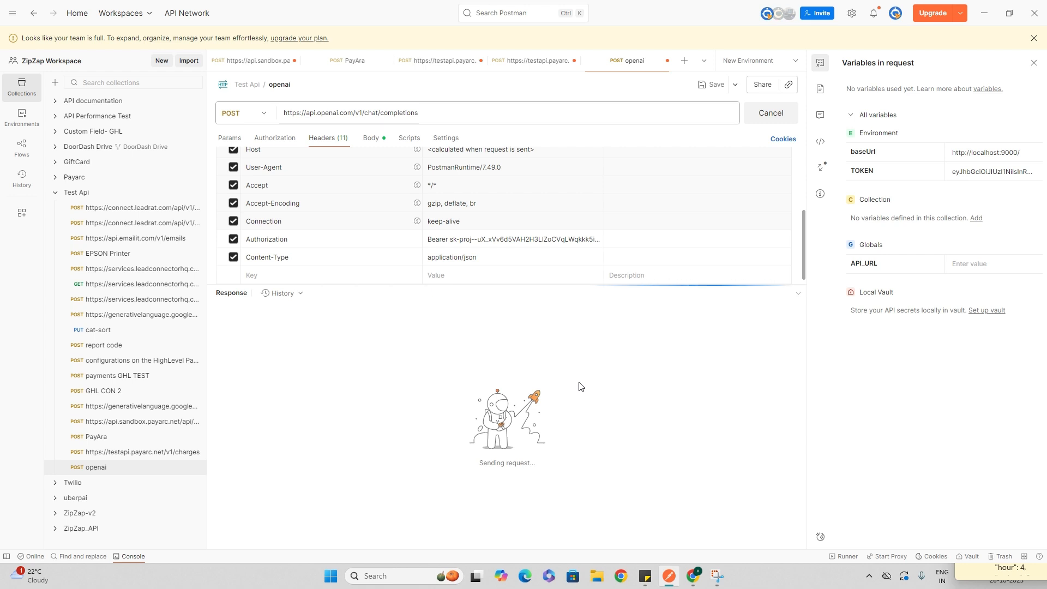
pyautogui.scroll(-5, 409, 409)
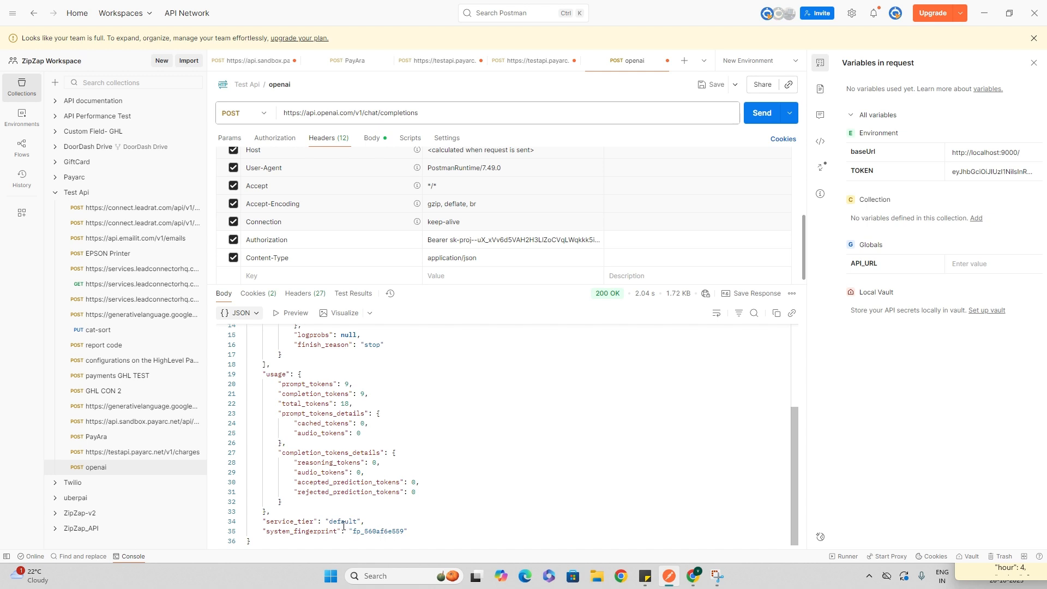
pyautogui.scroll(2, 349, 518)
pyautogui.scroll(3, 380, 463)
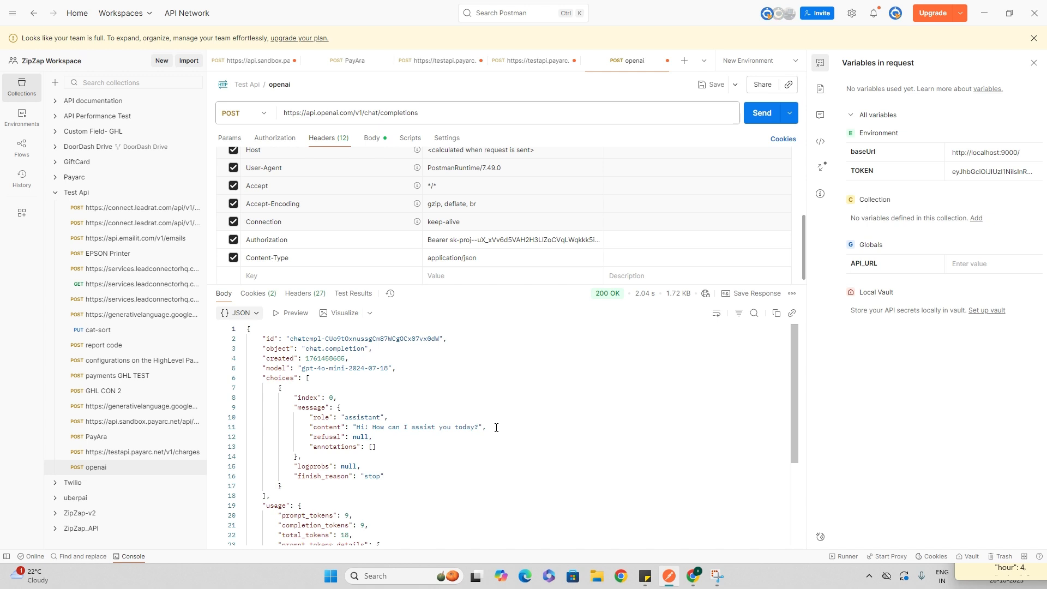
# Change the user message content in the request body to "Please create a hello world program"
pyautogui.click(372, 138)
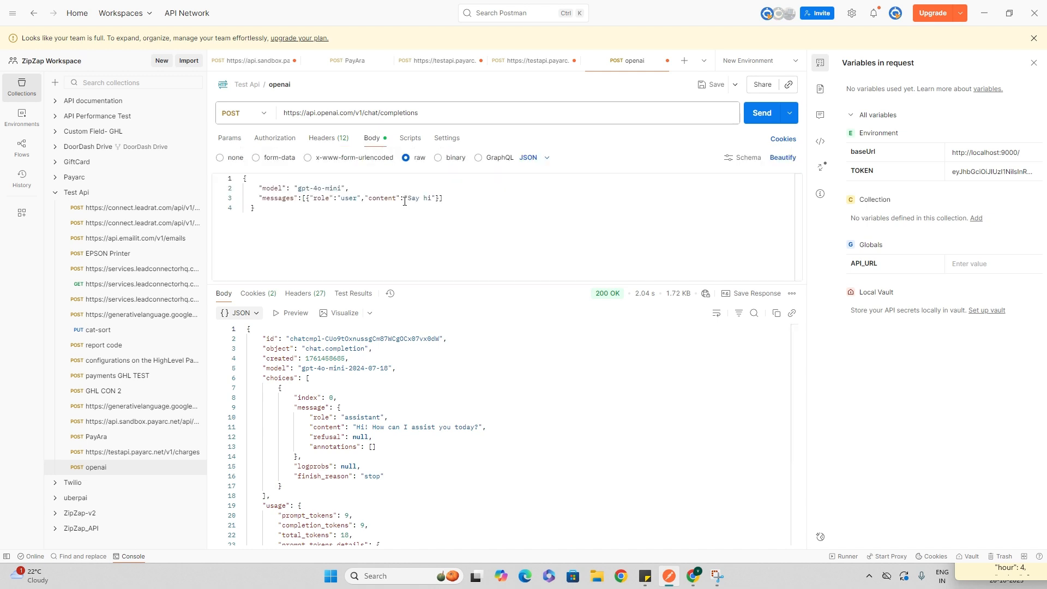
pyautogui.moveTo(408, 201); pyautogui.dragTo(437, 205)
pyautogui.press('BackSpace')
pyautogui.write('O')
pyautogui.press('BackSpace')
pyautogui.write('Please create a hello word')
pyautogui.press('BackSpace')
pyautogui.write('ld pro')
pyautogui.write('gram')
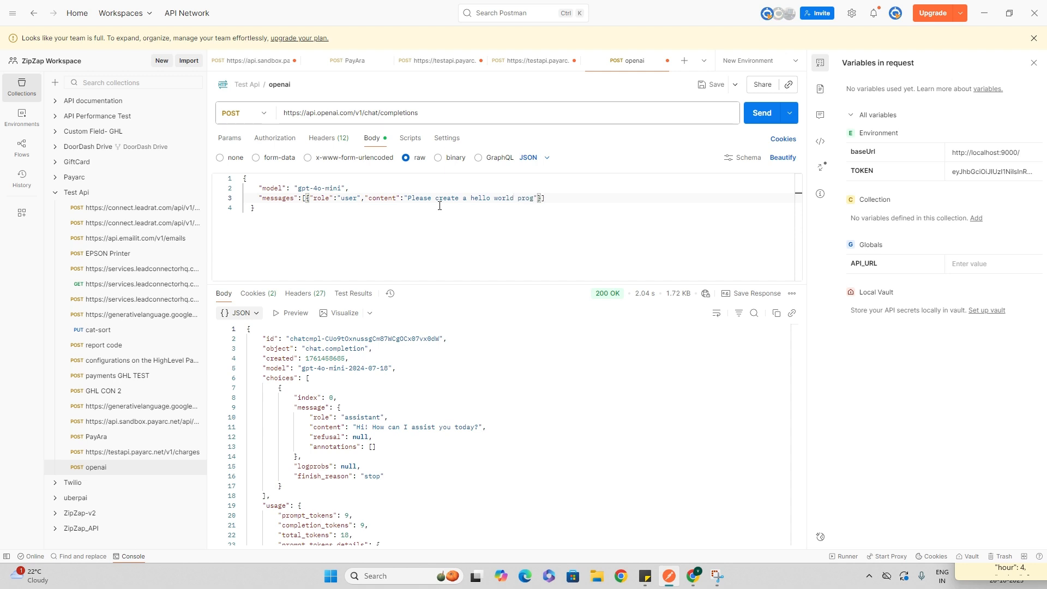
# Send the edited request and examine the full assistant content text in the JSON response
pyautogui.hotkey('ctrl', 'Return')
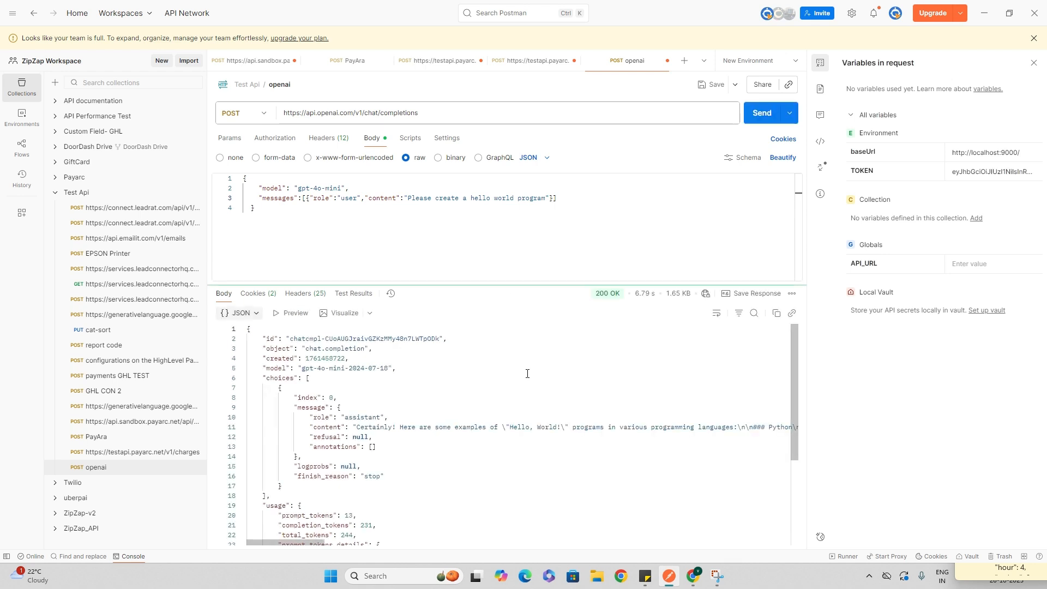
pyautogui.scroll(-1, 494, 405)
pyautogui.moveTo(355, 399); pyautogui.dragTo(795, 402)
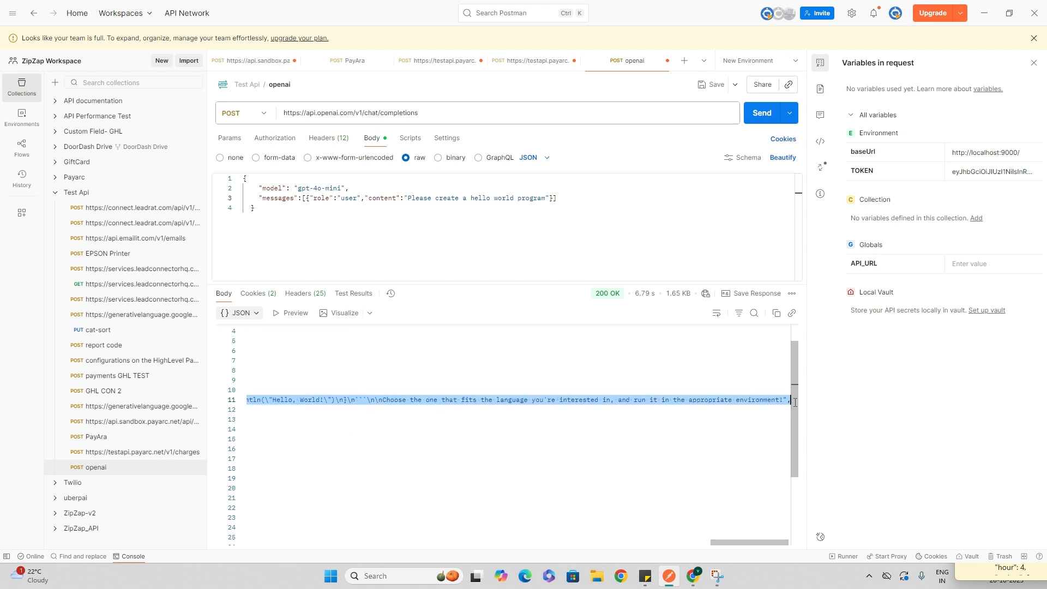
pyautogui.moveTo(750, 548); pyautogui.dragTo(289, 537)
pyautogui.scroll(1, 360, 380)
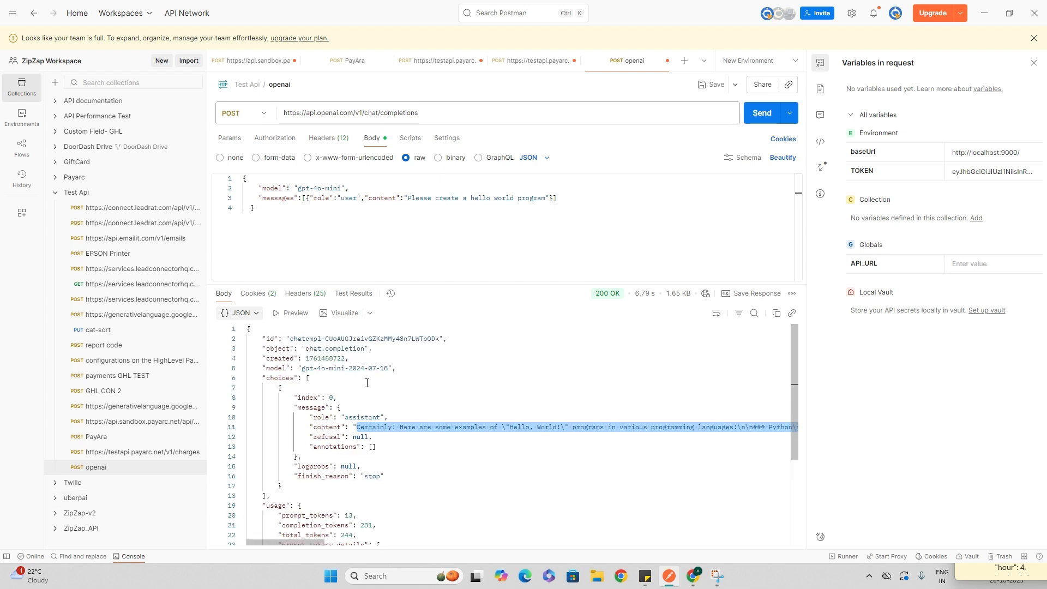
pyautogui.scroll(-5, 367, 383)
pyautogui.scroll(5, 515, 338)
# Switch back to Chrome and close the dialog for saving the secret key
pyautogui.click(693, 576)
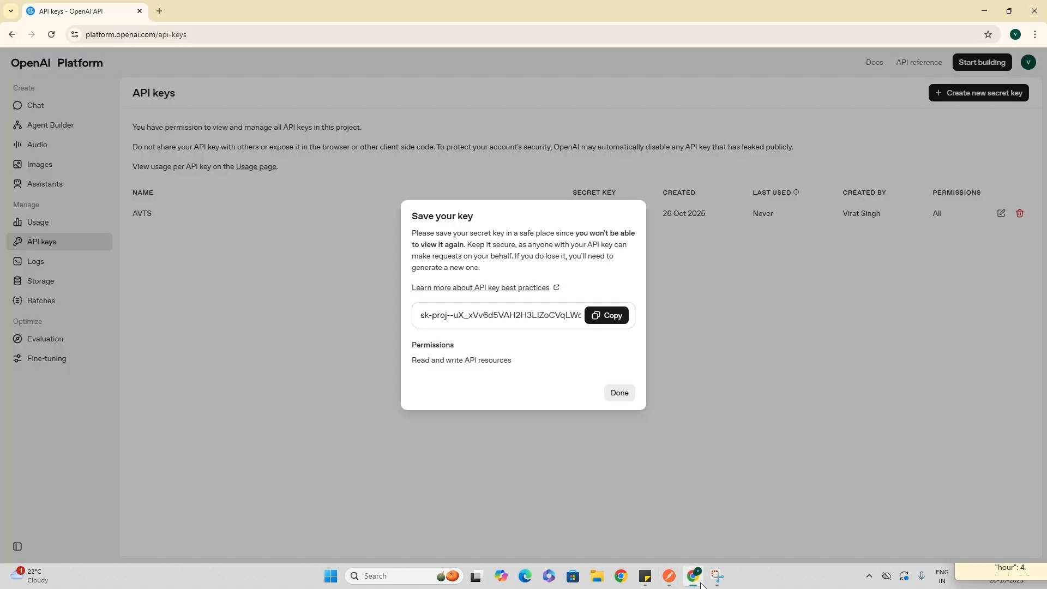
pyautogui.click(618, 395)
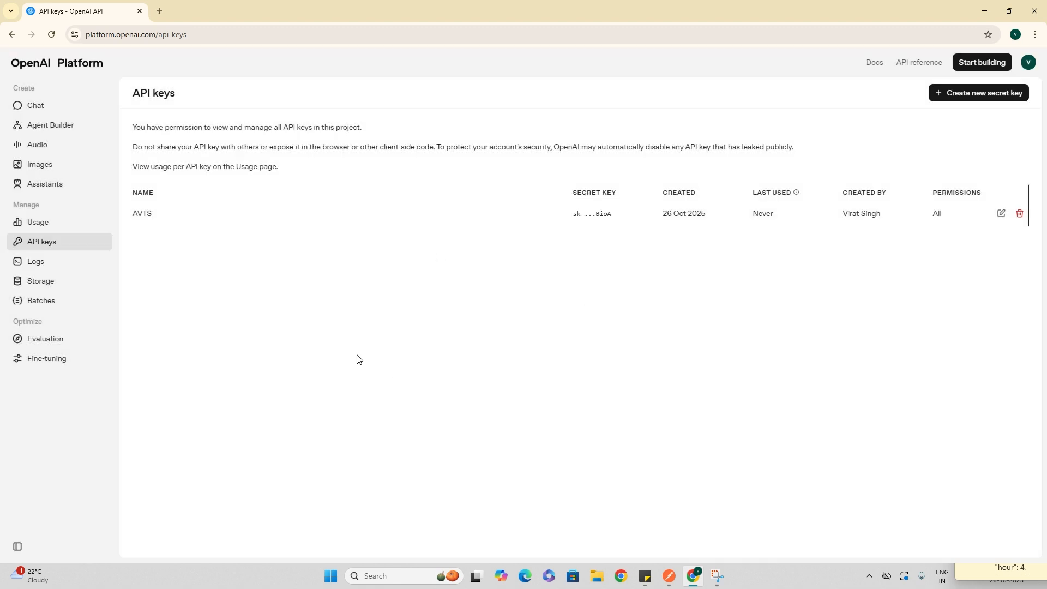
# Search Google in a new tab for "openai api pricing plane" and open OpenAI's API Pricing page from the results
pyautogui.click(159, 11)
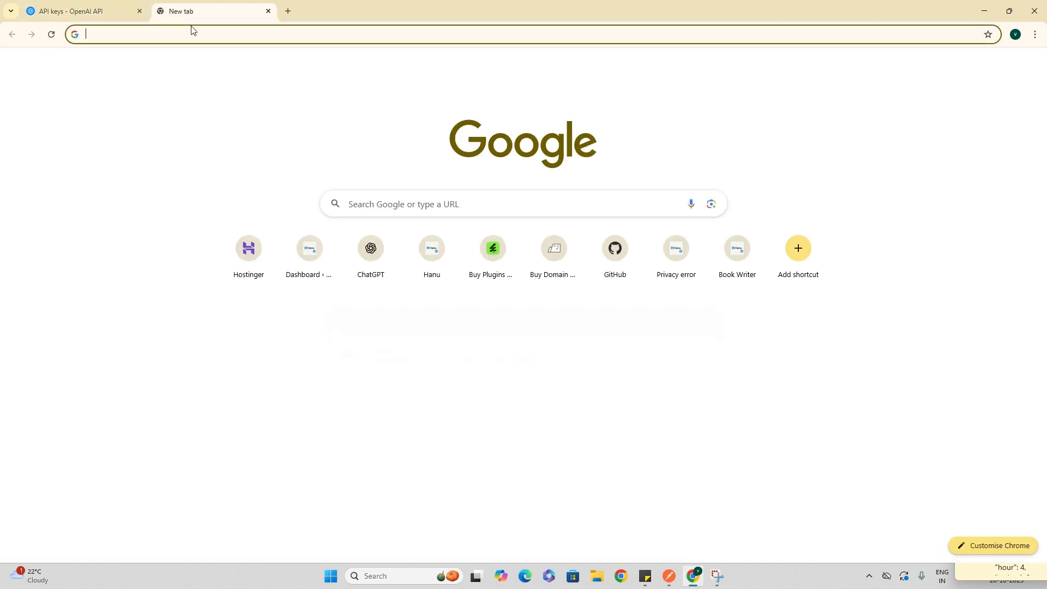
pyautogui.write('ope')
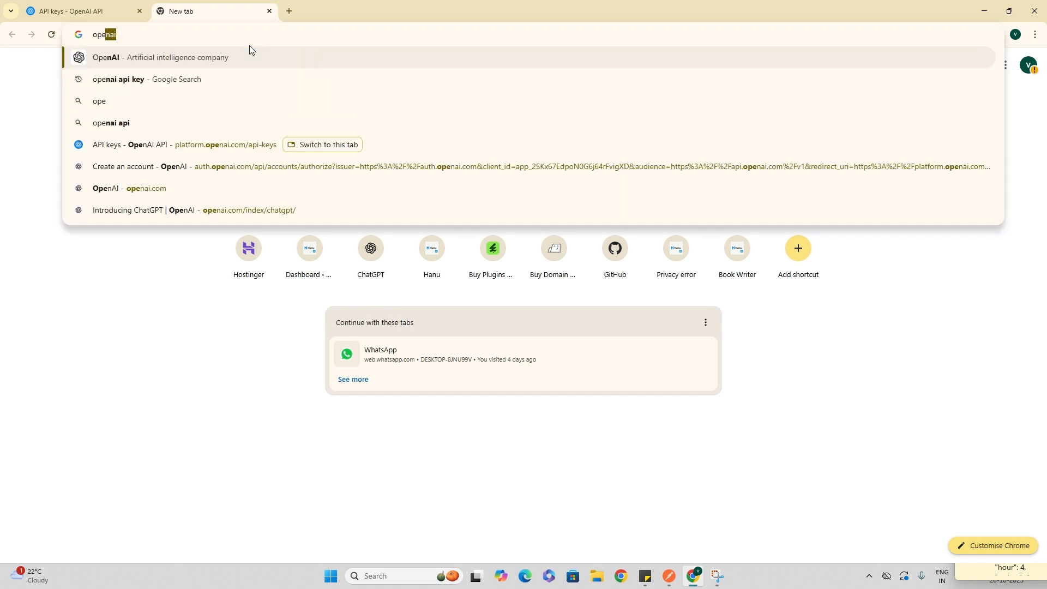
pyautogui.write('nap')
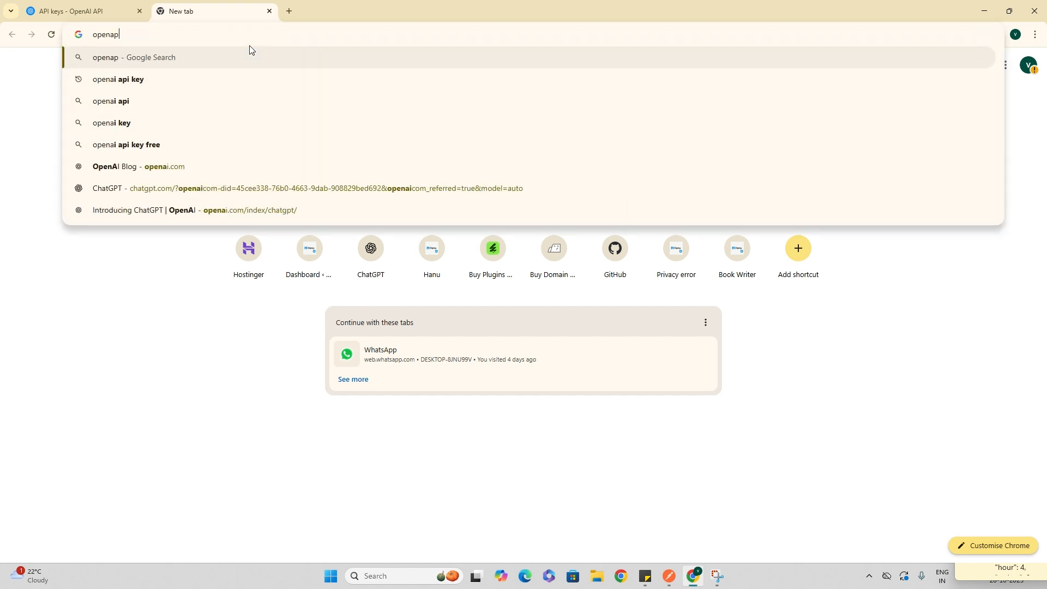
pyautogui.press('BackSpace')
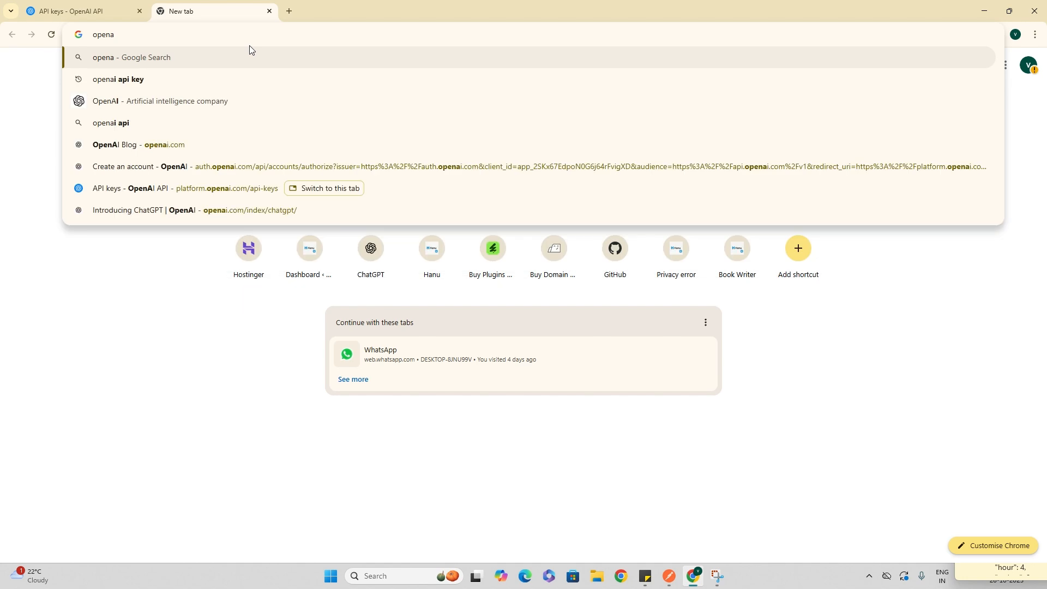
pyautogui.write('a[')
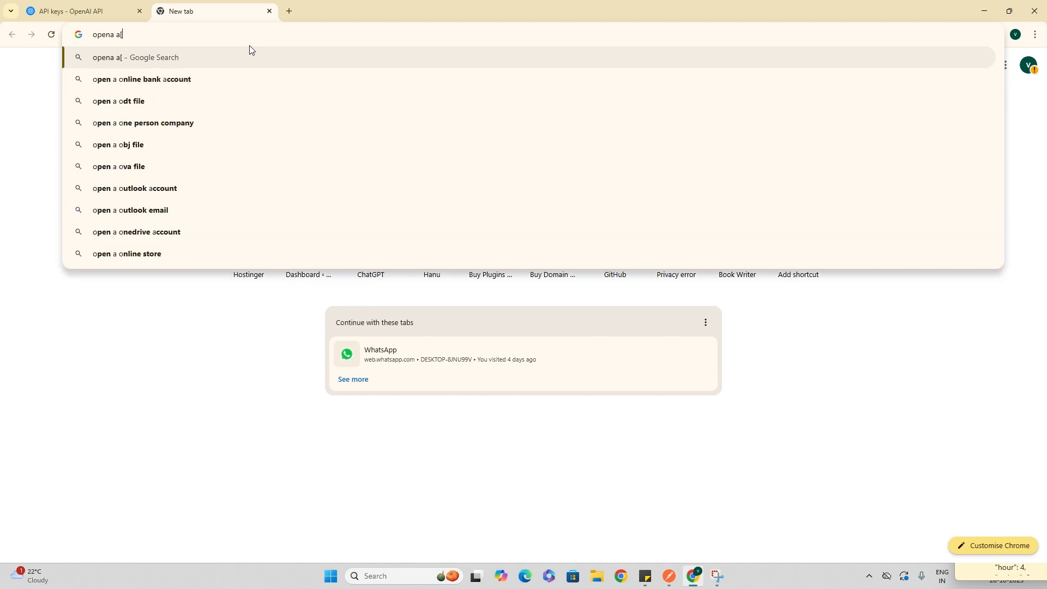
pyautogui.write('pi [ri')
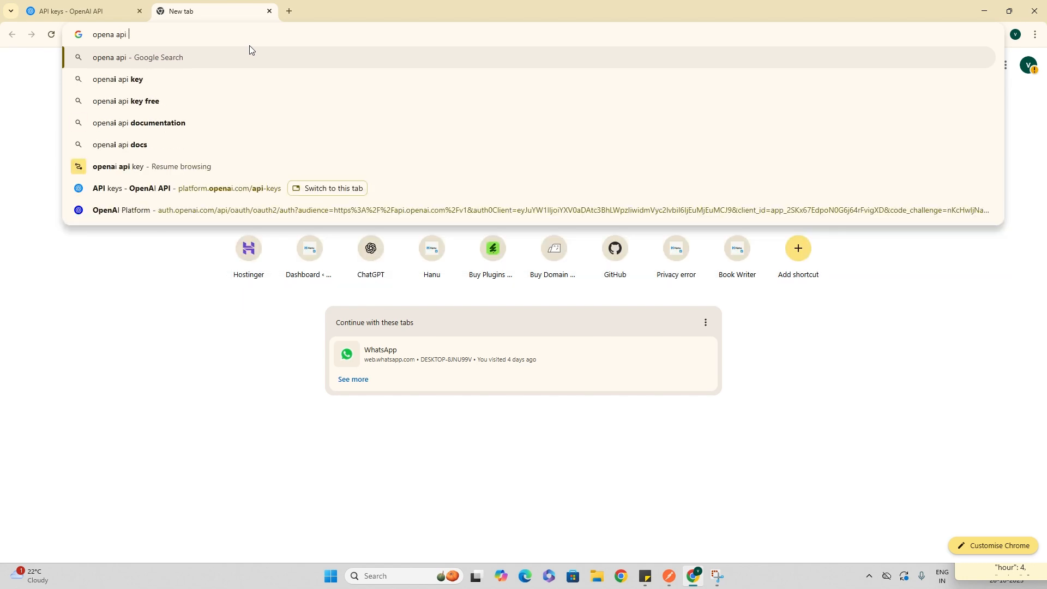
pyautogui.press('BackSpace')
pyautogui.press('BackSpace')
pyautogui.press('BackSpace')
pyautogui.write('pr')
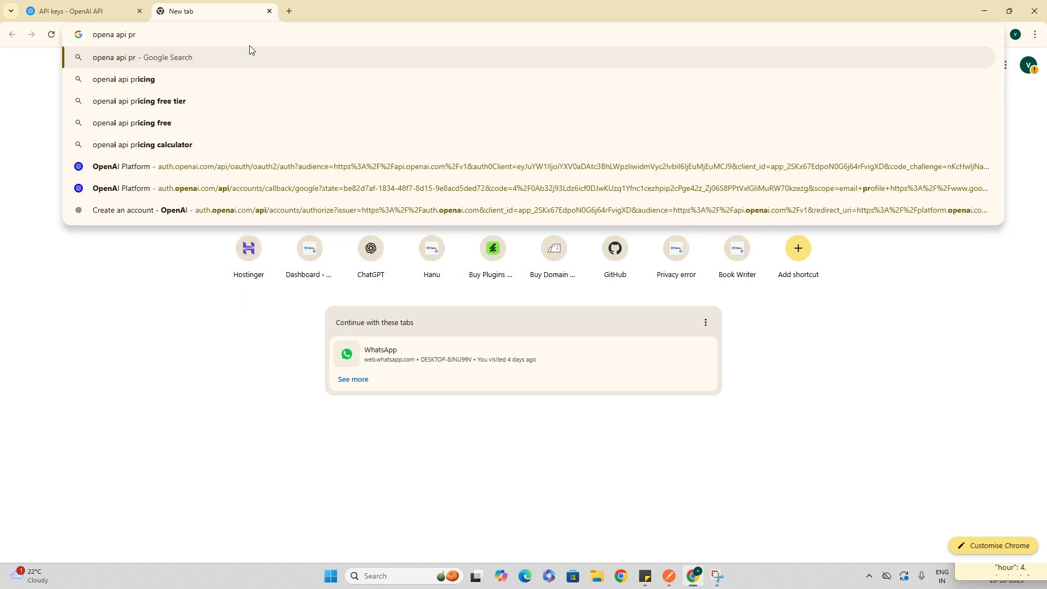
pyautogui.press('Down')
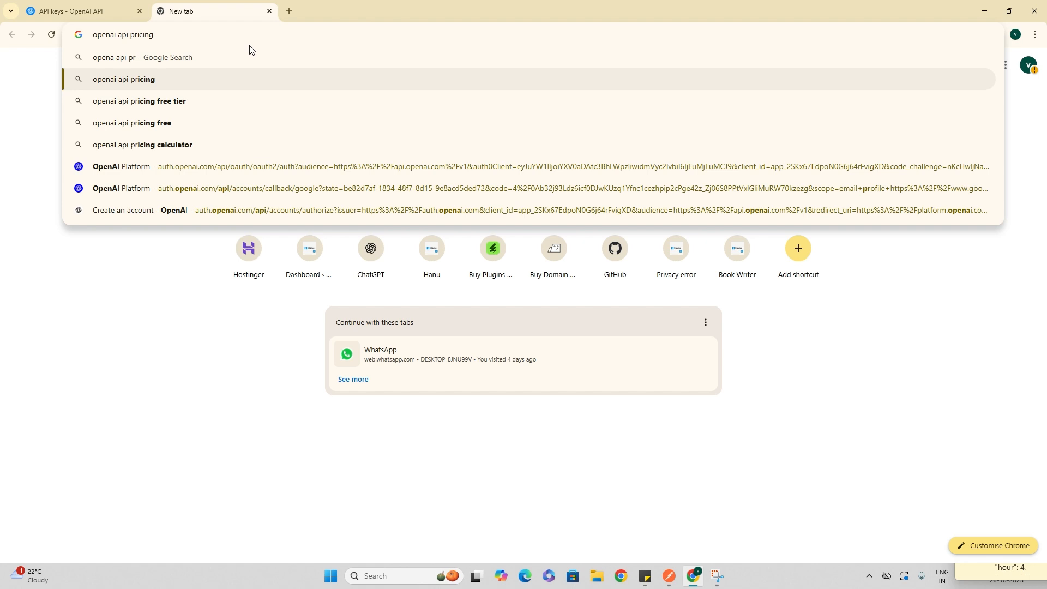
pyautogui.press('Down')
pyautogui.press('Down')
pyautogui.press('BackSpace')
pyautogui.press('BackSpace')
pyautogui.press('BackSpace')
pyautogui.press('BackSpace')
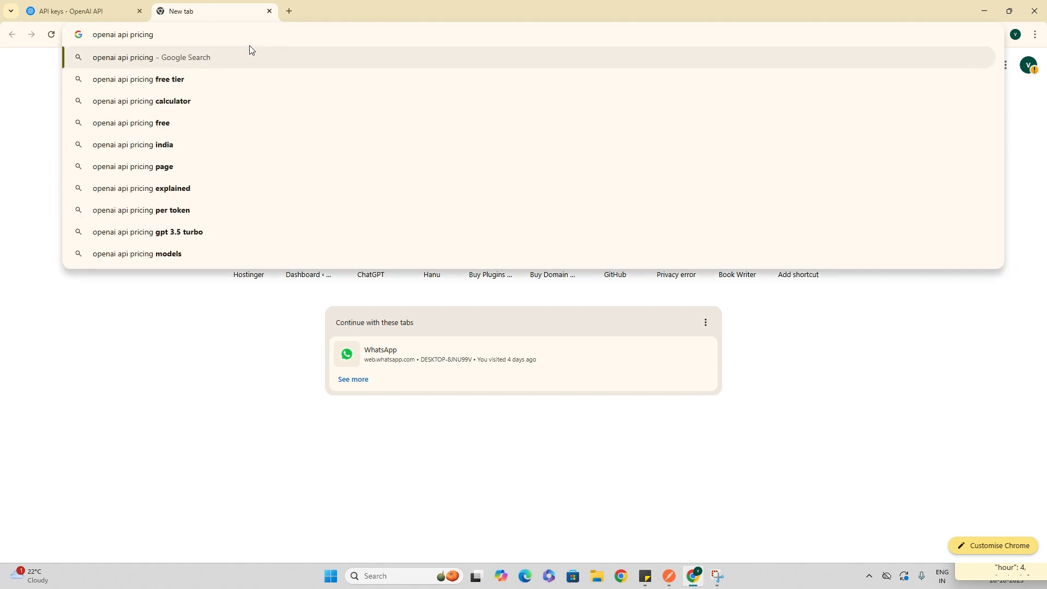
pyautogui.write('pai')
pyautogui.press('BackSpace')
pyautogui.press('BackSpace')
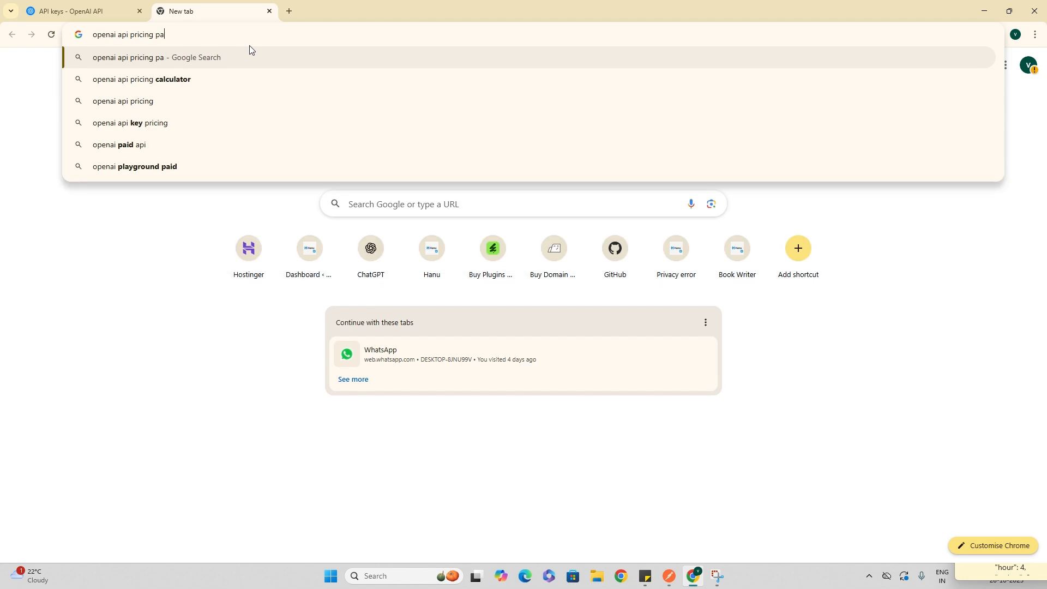
pyautogui.write('lane')
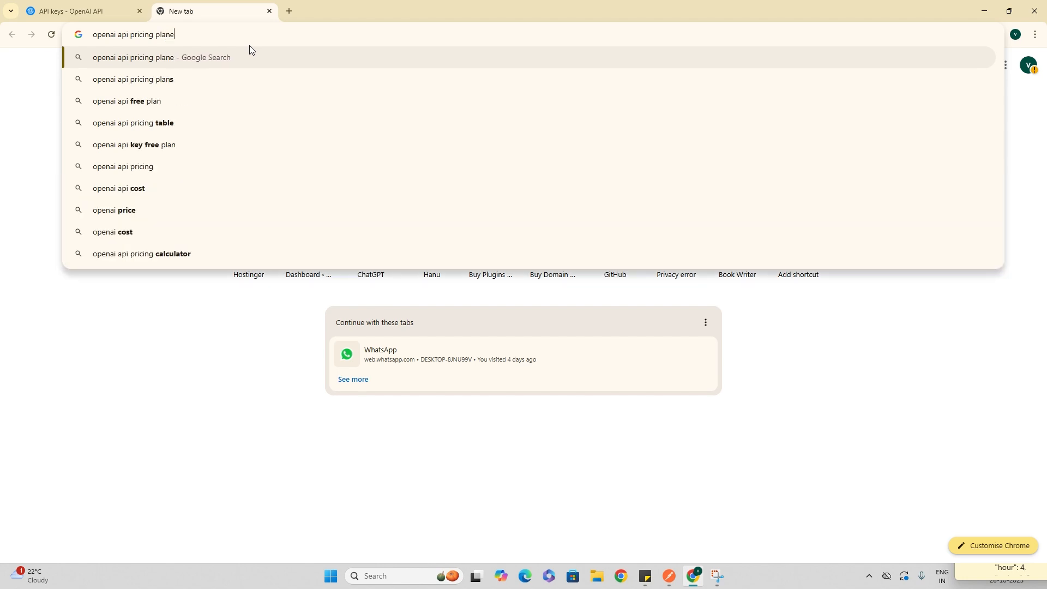
pyautogui.press('Return')
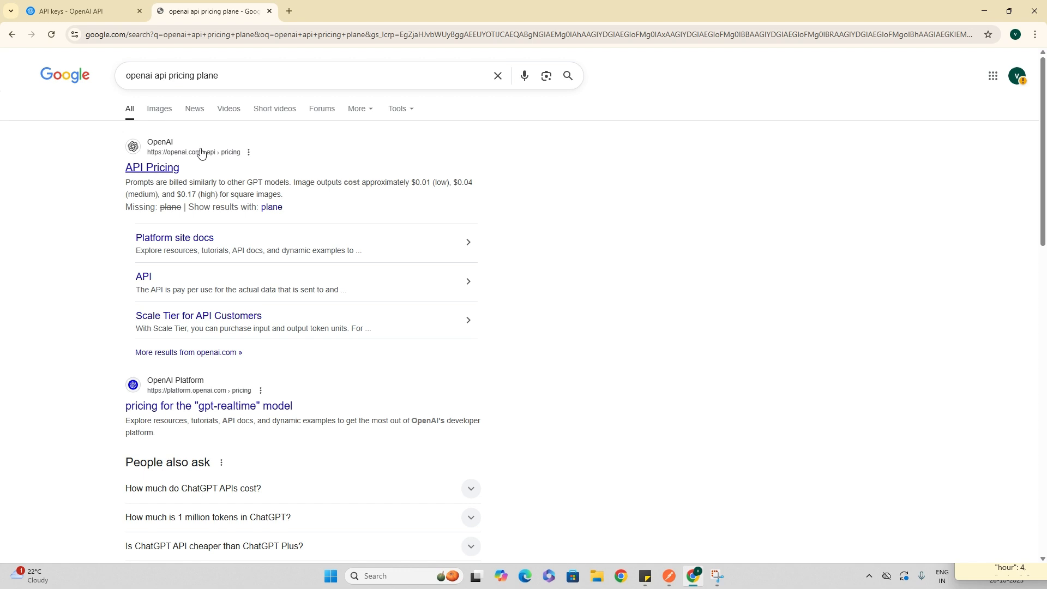
pyautogui.click(161, 175)
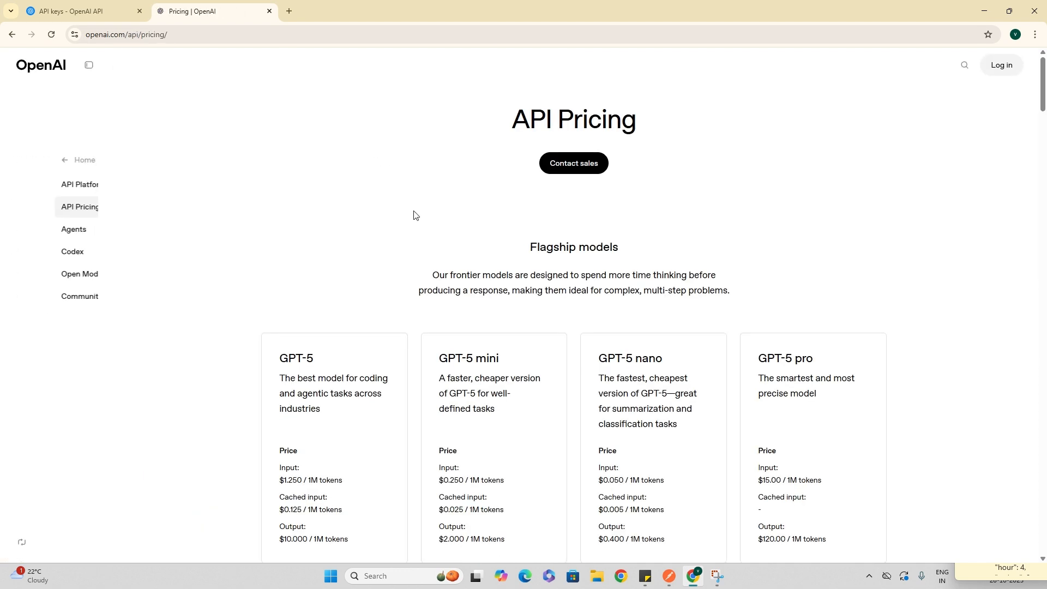
# Examine the token prices of the GPT-5 flagship models, the fine-tuning models and the Realtime API
pyautogui.scroll(-4, 425, 245)
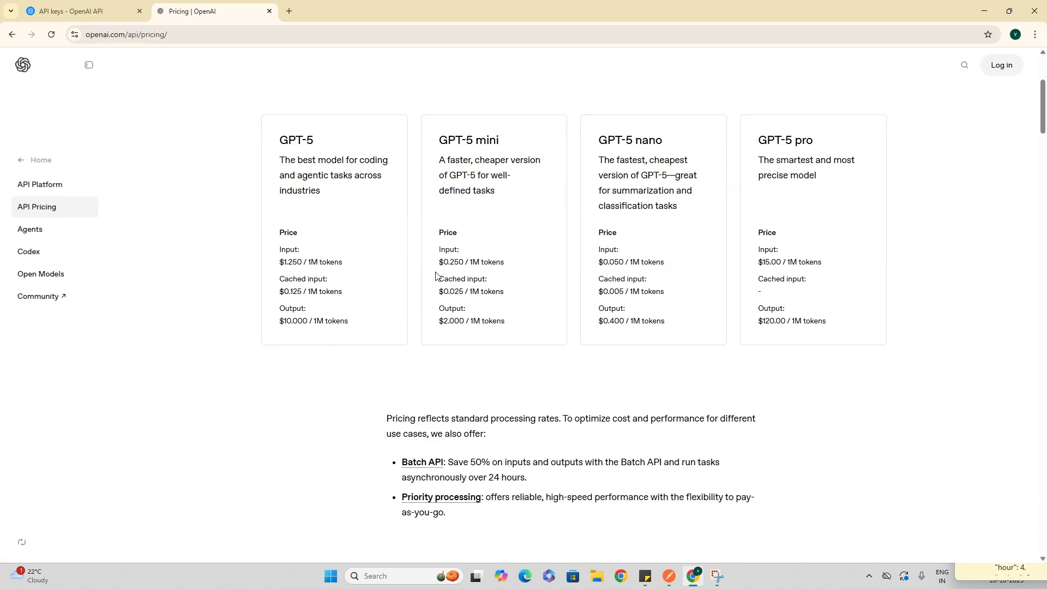
pyautogui.doubleClick(288, 140)
pyautogui.moveTo(437, 141); pyautogui.dragTo(670, 155)
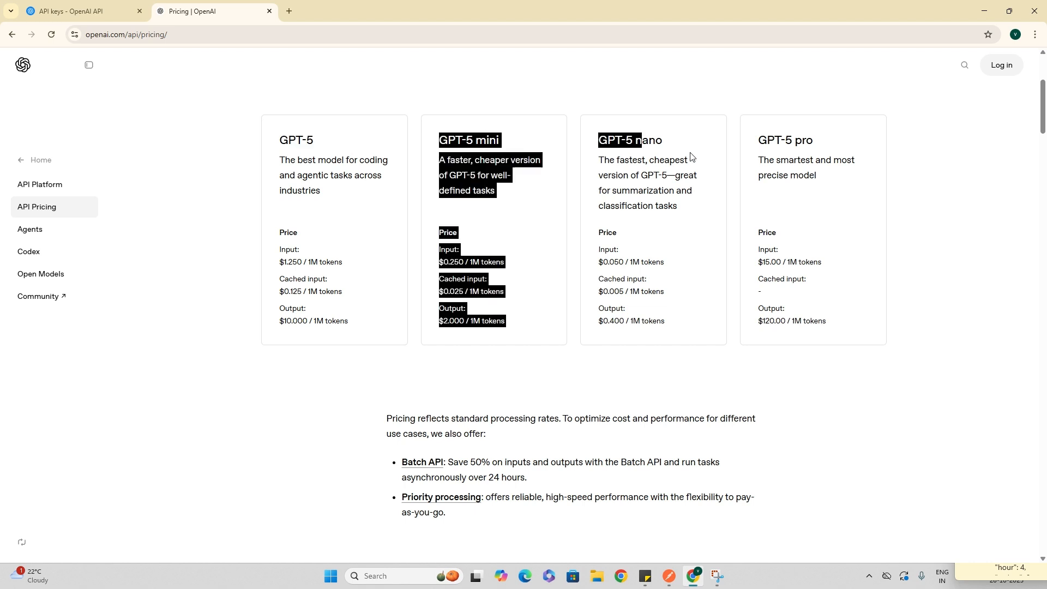
pyautogui.moveTo(757, 140); pyautogui.dragTo(923, 141)
pyautogui.scroll(-5, 633, 378)
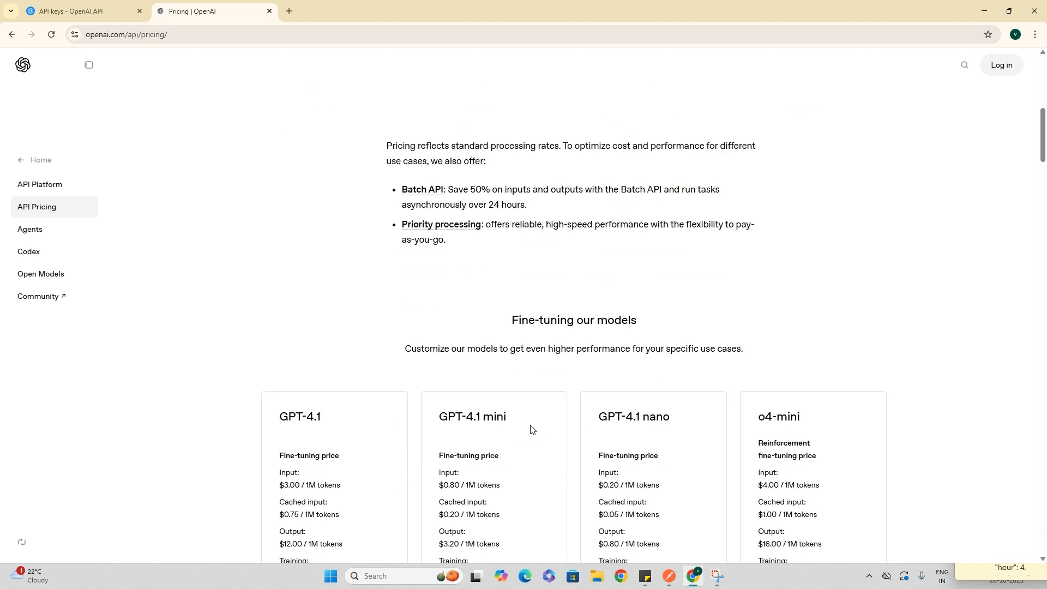
pyautogui.scroll(-4, 538, 428)
pyautogui.scroll(-7, 350, 359)
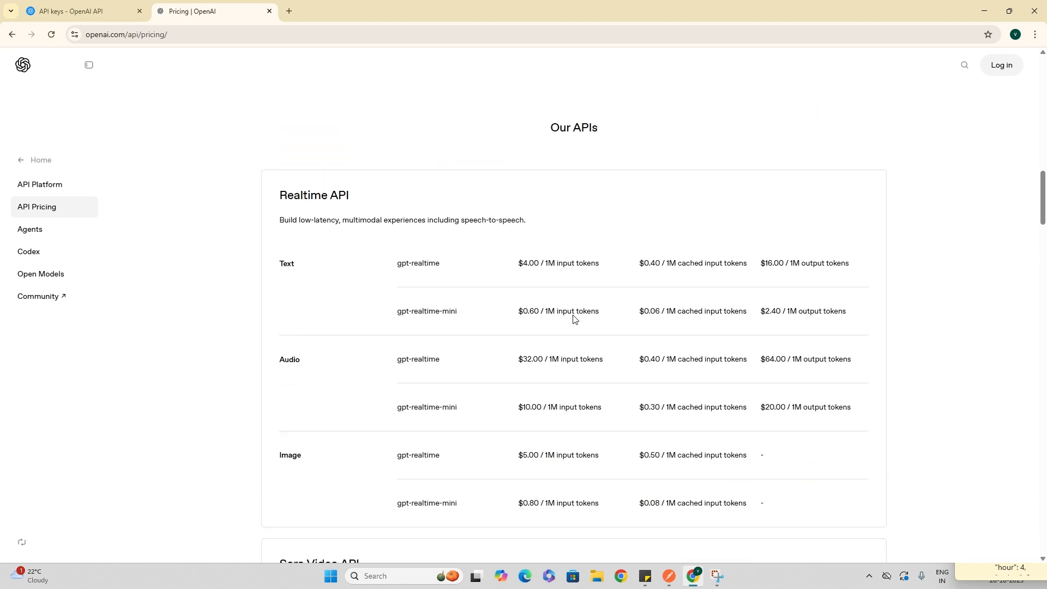
# Examine the Sora Video API models with their supported sizes and price per second
pyautogui.scroll(-7, 573, 319)
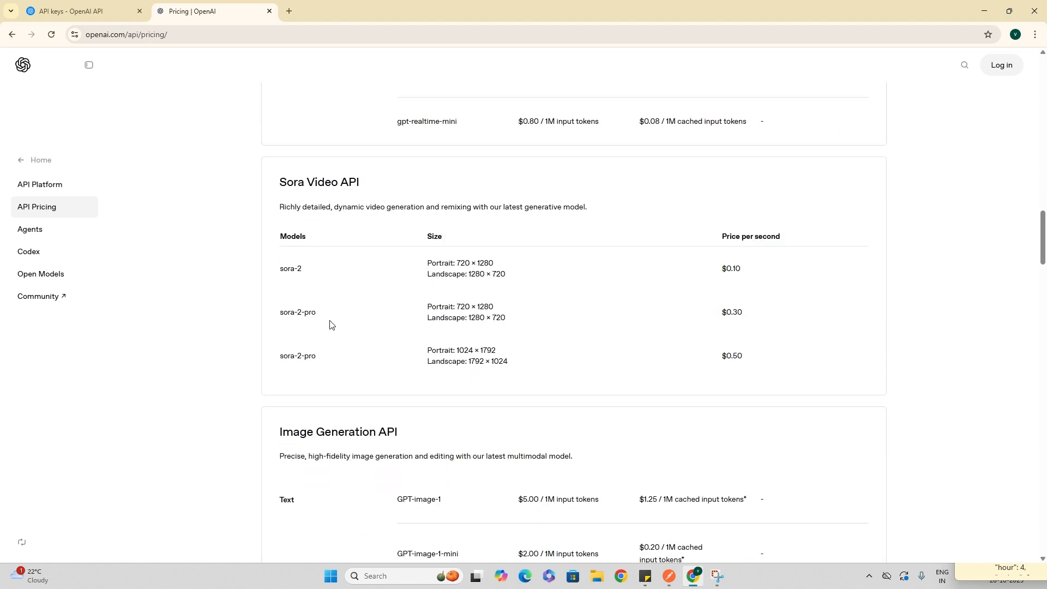
pyautogui.scroll(-5, 793, 287)
pyautogui.scroll(5, 435, 297)
pyautogui.moveTo(411, 265); pyautogui.dragTo(671, 271)
pyautogui.click(793, 279)
pyautogui.scroll(-3, 682, 300)
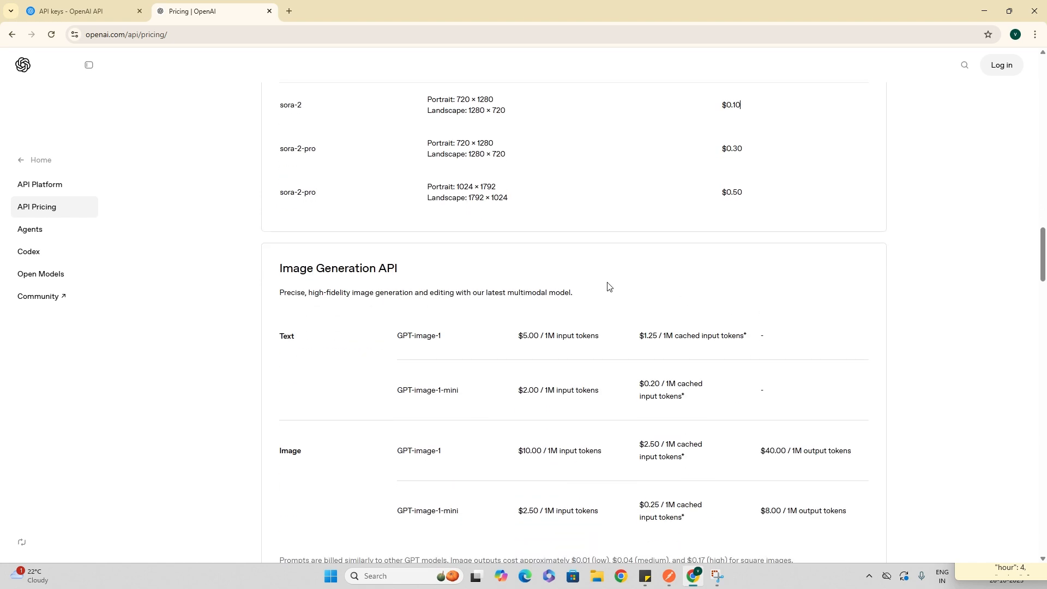
pyautogui.scroll(2, 725, 244)
pyautogui.moveTo(704, 218); pyautogui.dragTo(744, 219)
pyautogui.moveTo(266, 212); pyautogui.dragTo(622, 243)
# Review the pricing for the Image Generation API, the remaining APIs, built-in tools and AgentKit, and return to the flagship models
pyautogui.scroll(-4, 714, 322)
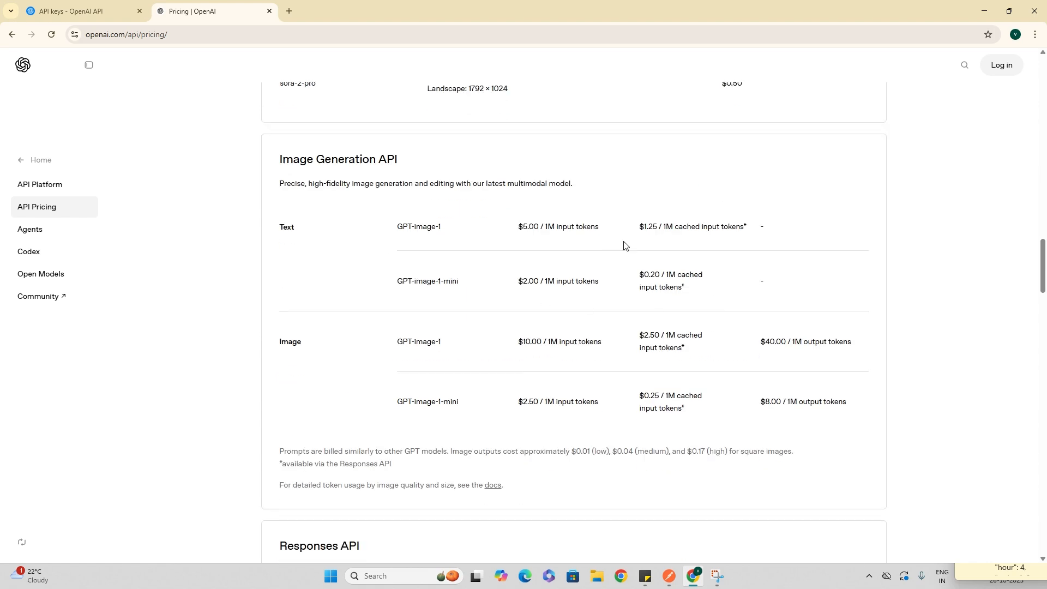
pyautogui.moveTo(749, 246); pyautogui.dragTo(764, 346)
pyautogui.scroll(-8, 741, 364)
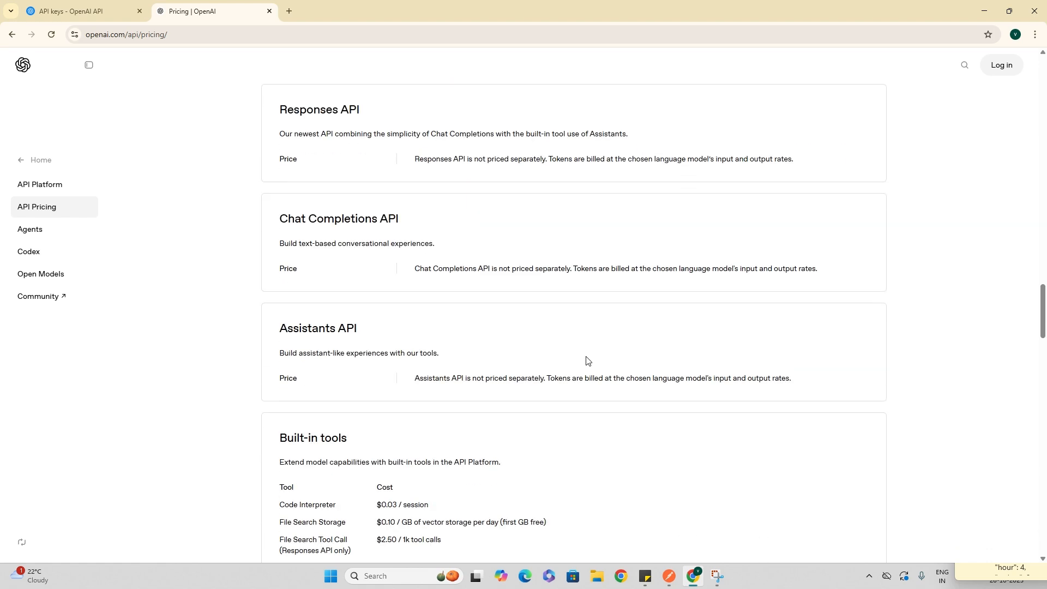
pyautogui.scroll(-19, 584, 359)
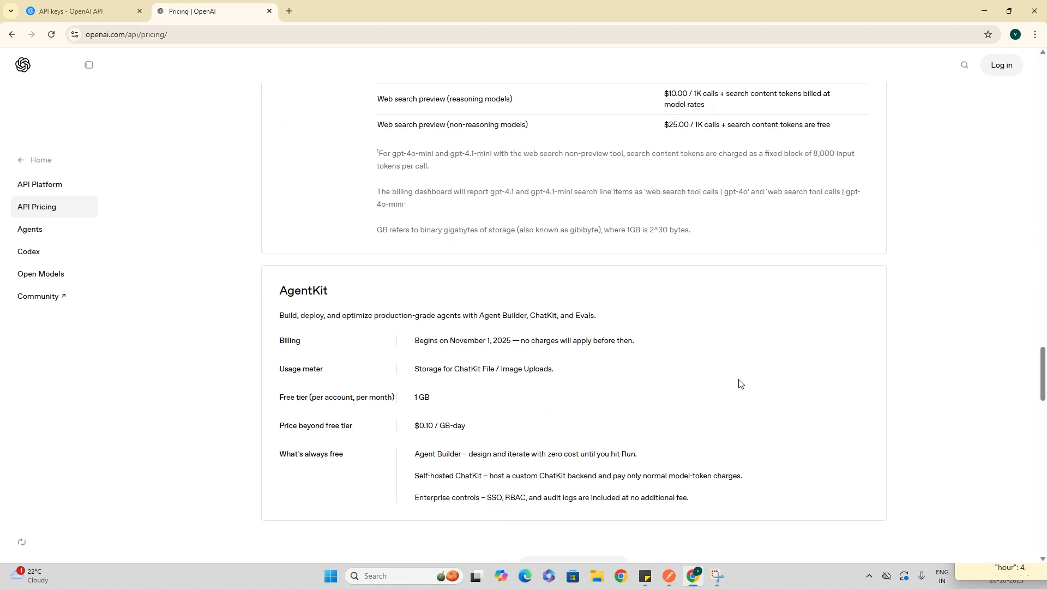
pyautogui.scroll(-6, 588, 394)
pyautogui.scroll(20, 526, 430)
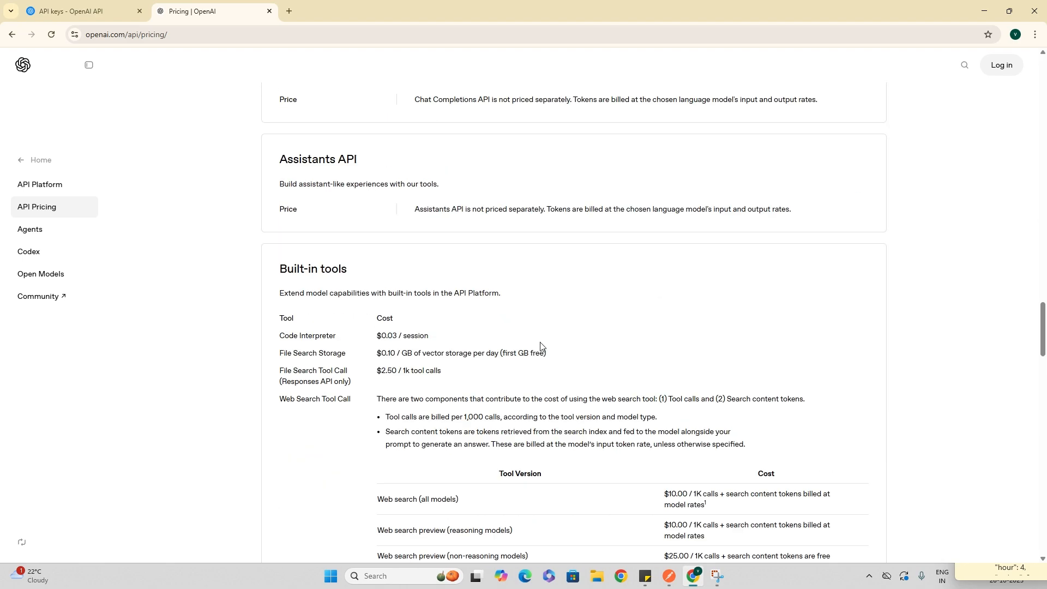
pyautogui.scroll(20, 569, 343)
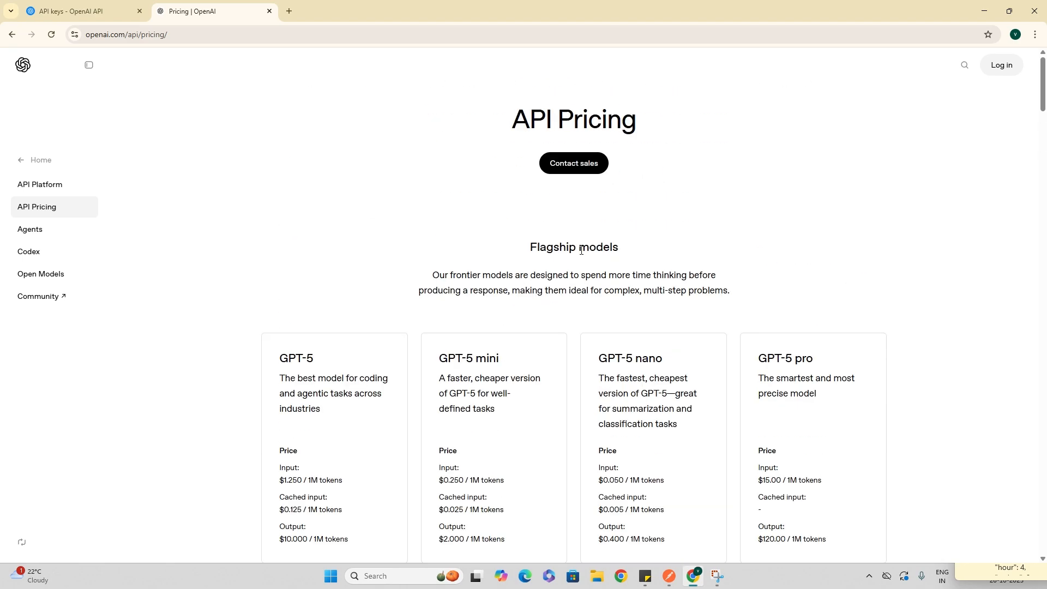